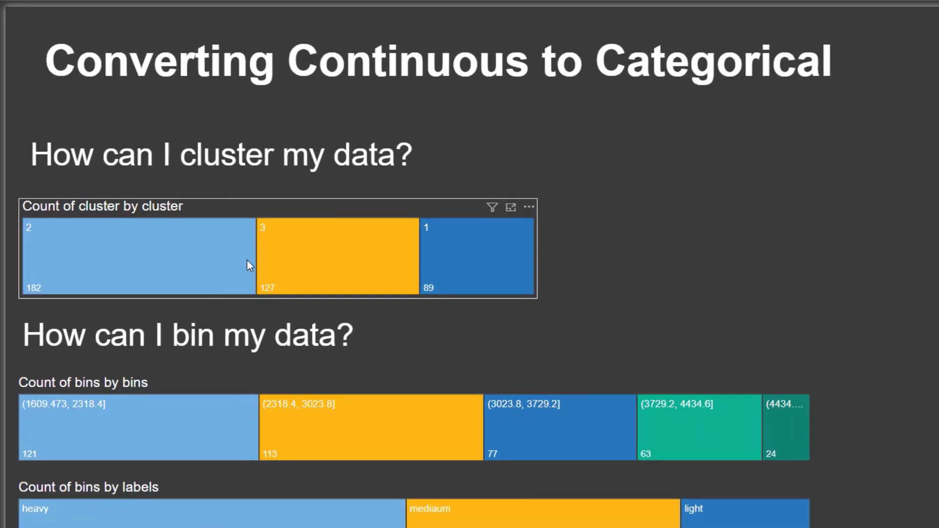
- Scroll through the current report page to review its visuals
mouse_move(248, 261)
scroll(457, 268, "down", 3)
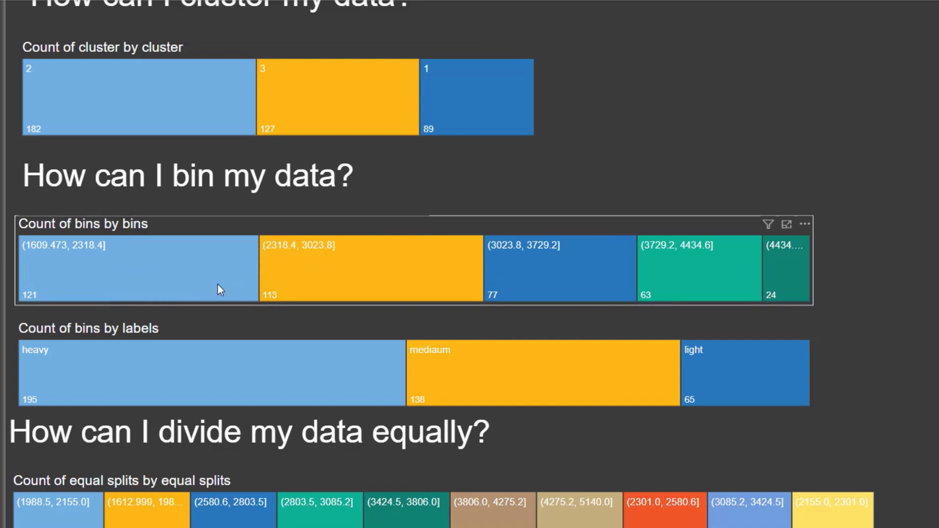
mouse_move(201, 285)
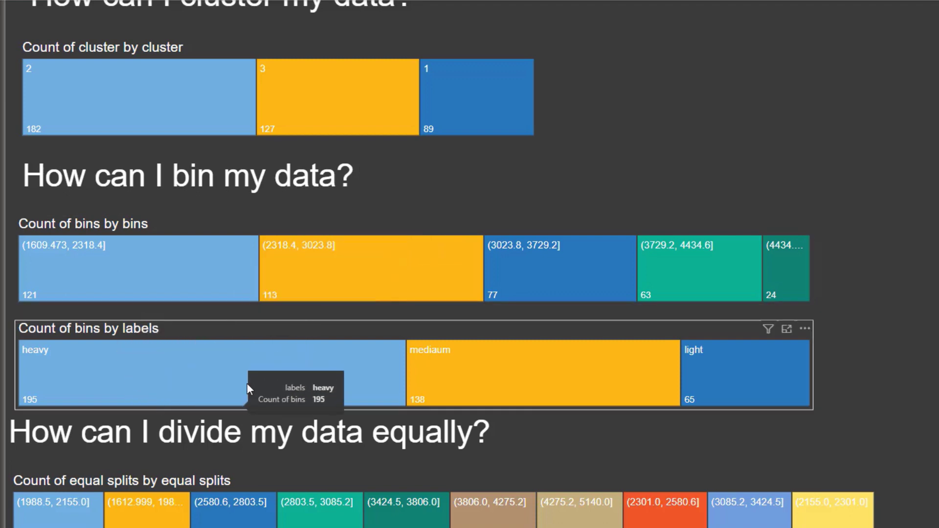
scroll(420, 344, "down", 3)
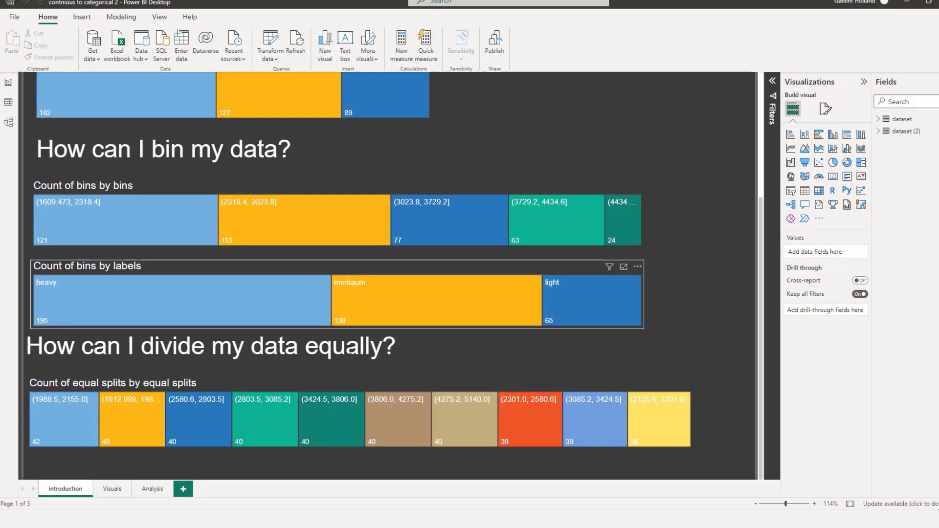
scroll(429, 397, "up", 6)
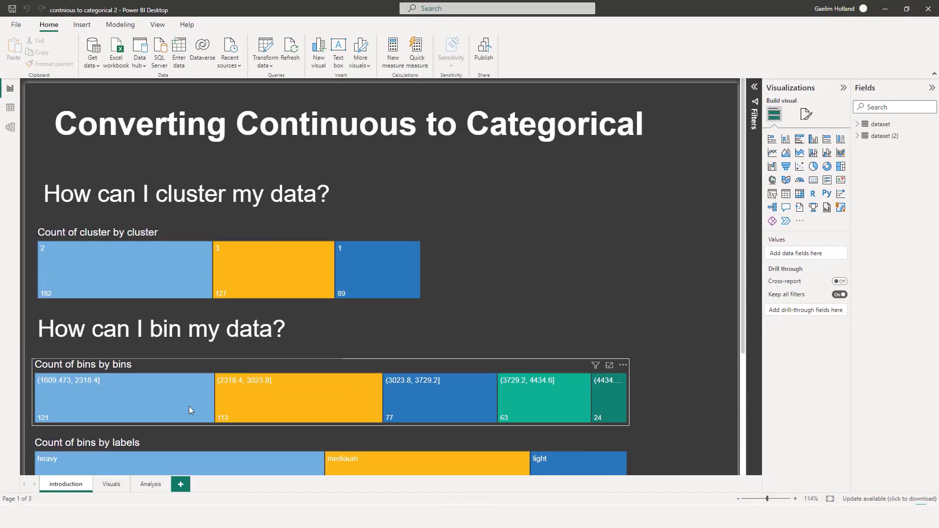
- Browse the Visuals page scatter charts, then move to the Analysis page's weight tables
left_click(116, 487)
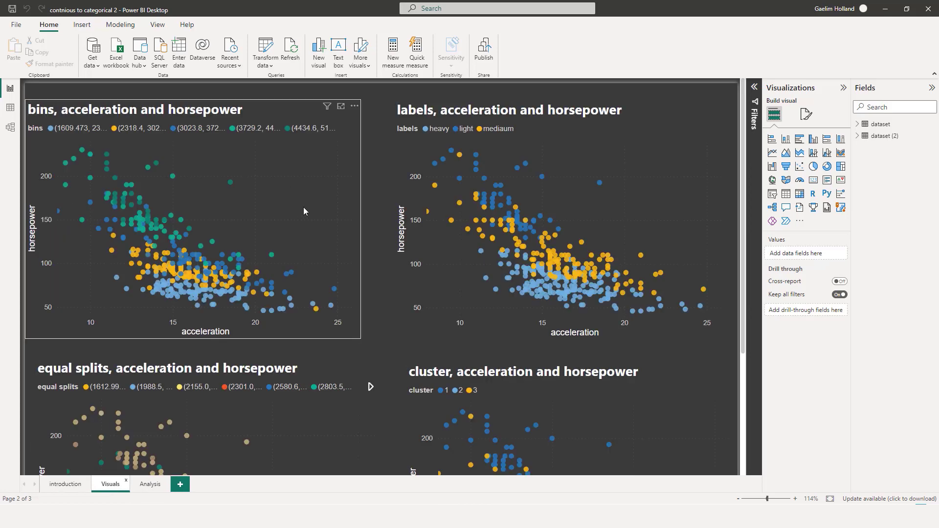
scroll(306, 280, "down", 3)
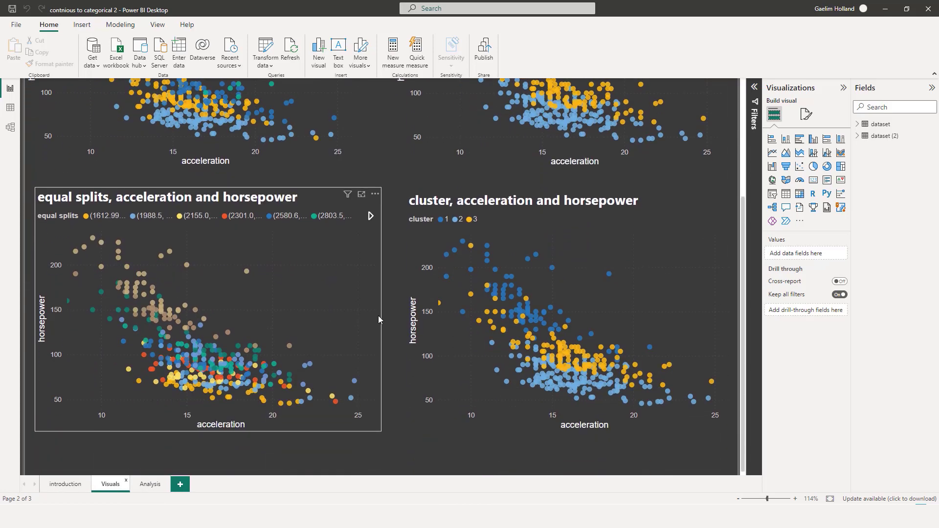
scroll(309, 368, "up", 2)
scroll(311, 384, "up", 1)
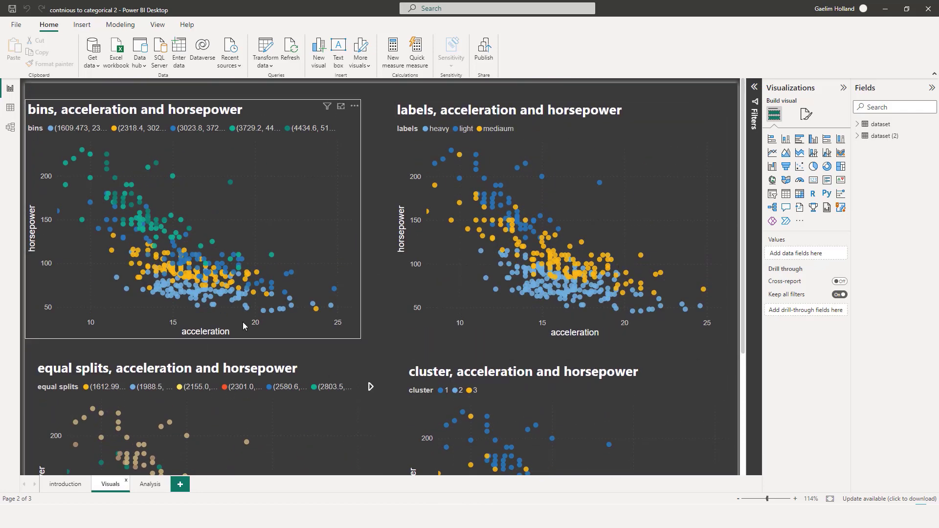
scroll(249, 347, "down", 3)
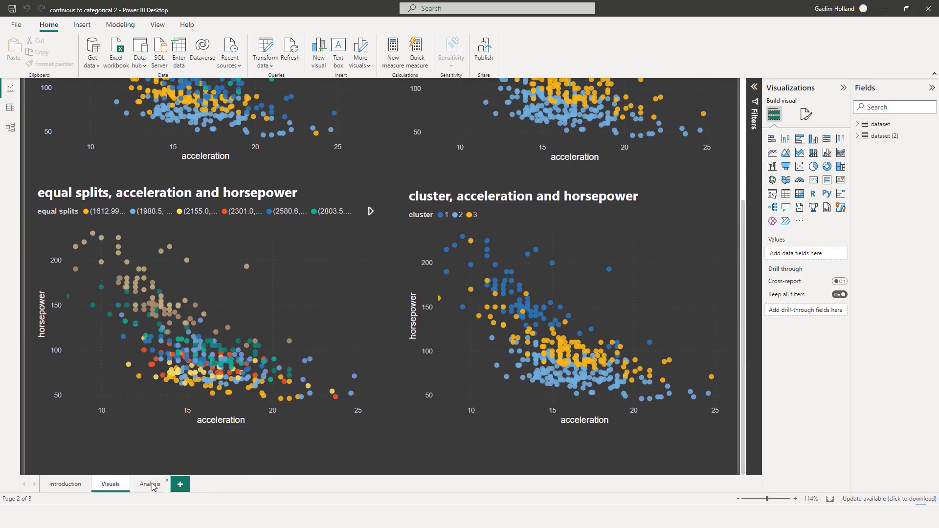
left_click(150, 484)
scroll(370, 234, "up", 2)
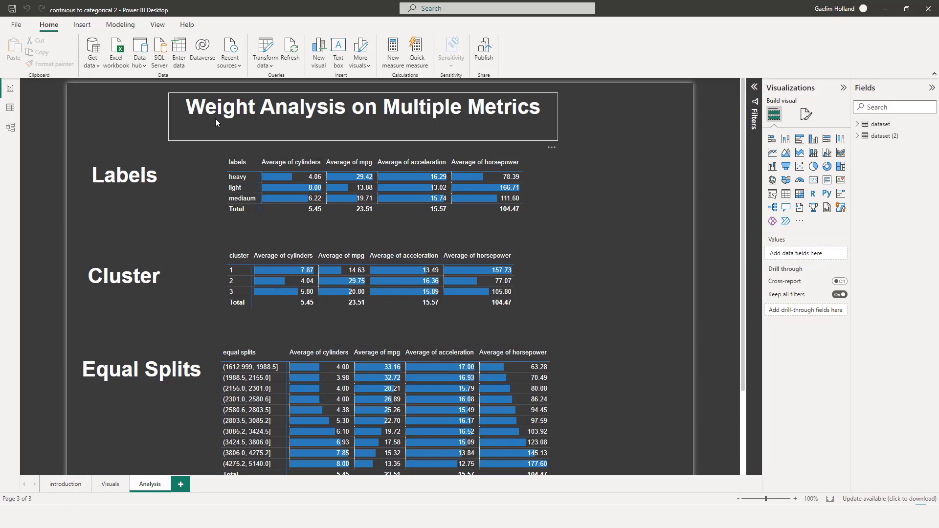
- Open the dataset query in Power Query Editor and scroll across its 9 car-data columns
left_click(264, 48)
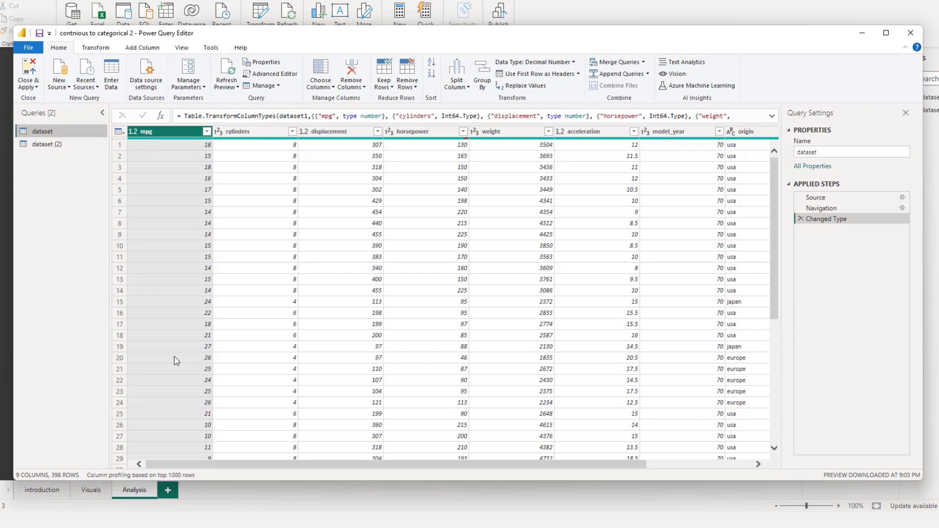
left_click_drag(289, 463, 459, 450)
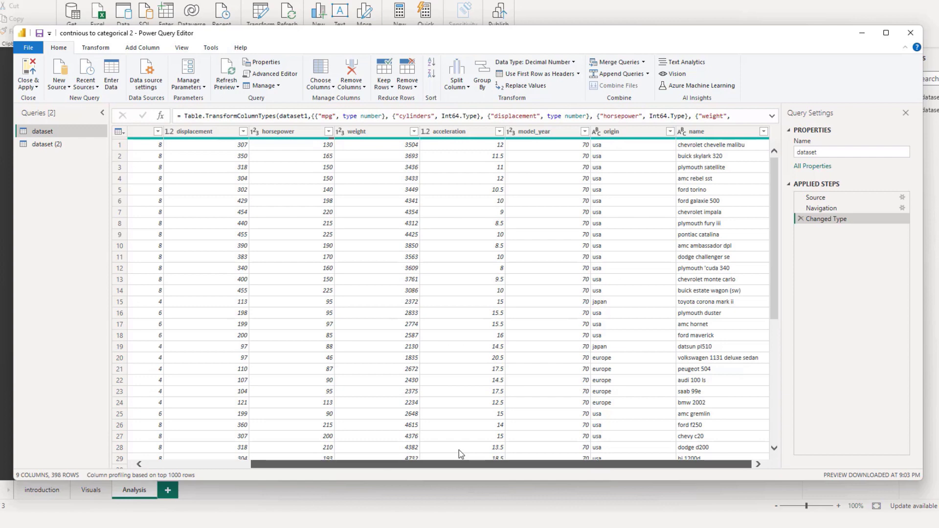
left_click_drag(406, 464, 279, 468)
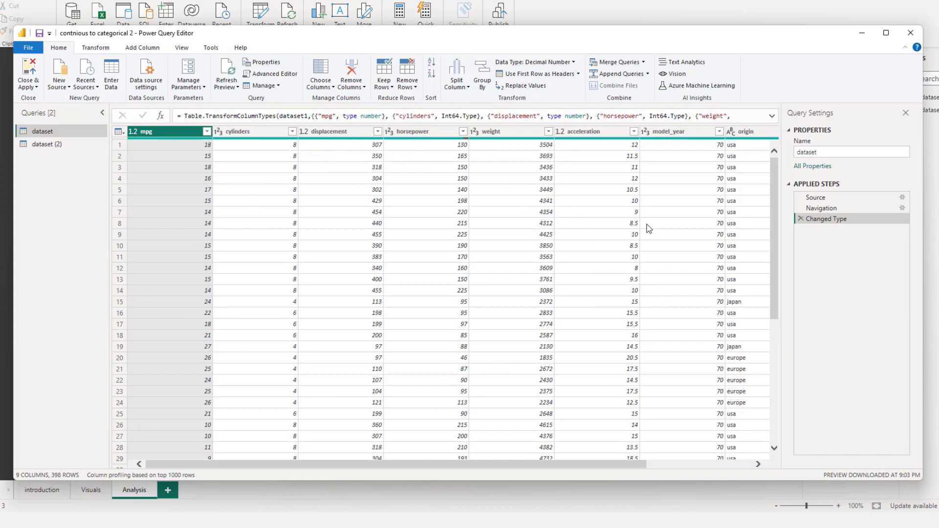
left_click_drag(579, 471, 693, 466)
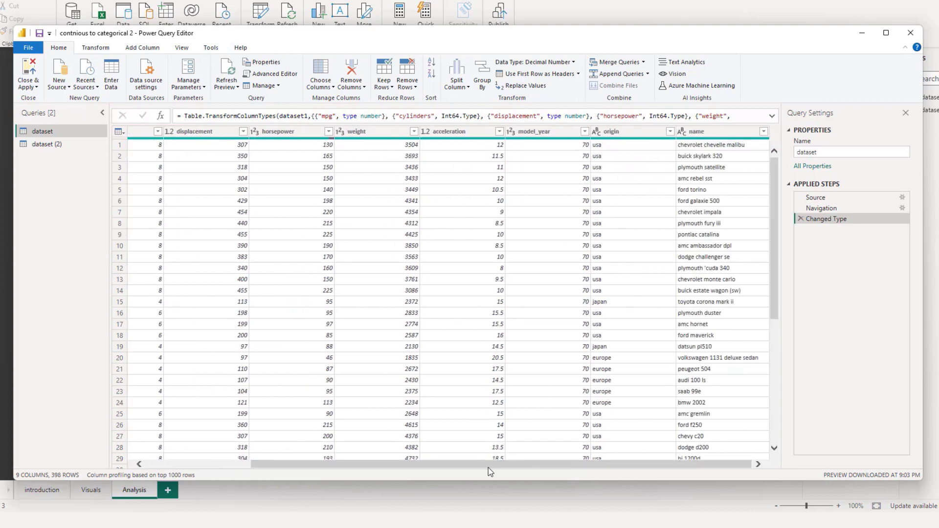
left_click_drag(488, 468, 396, 433)
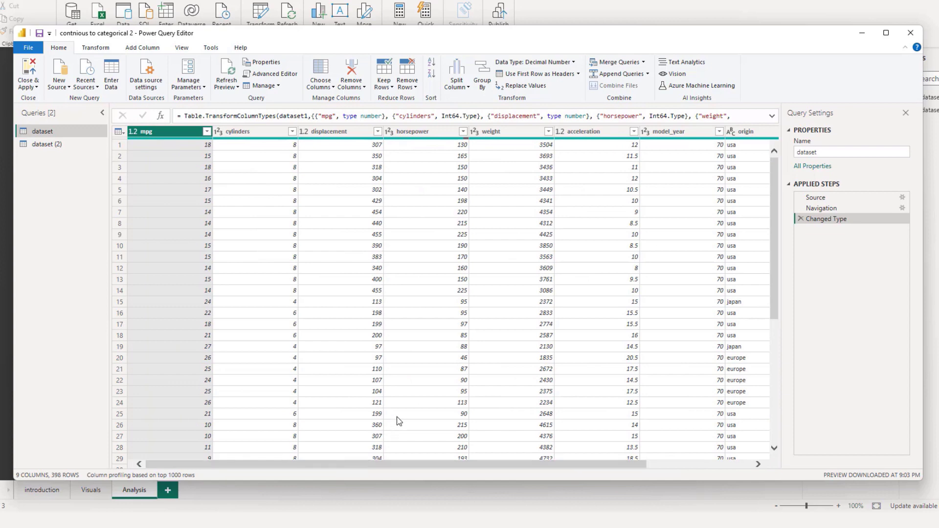
- Inspect the Source step's Python script, then select the dataset (2) query
left_click(903, 198)
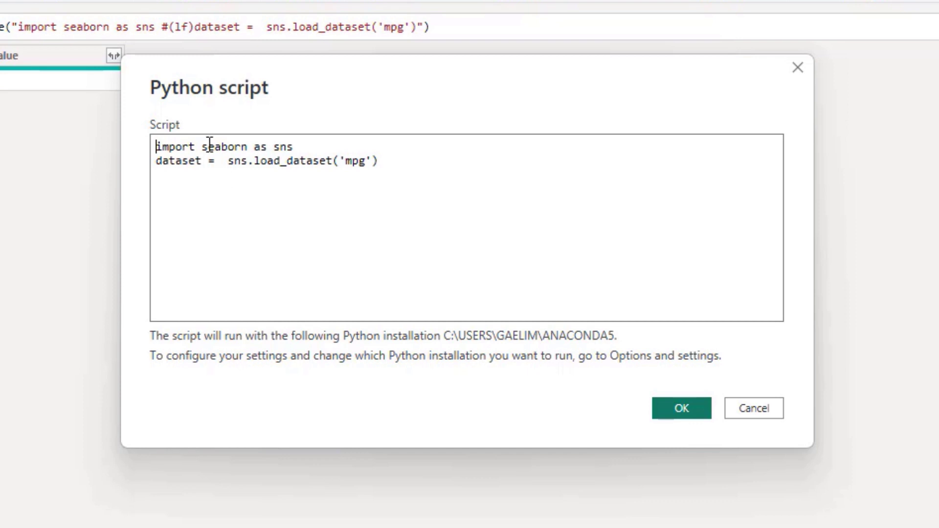
left_click_drag(201, 163, 152, 182)
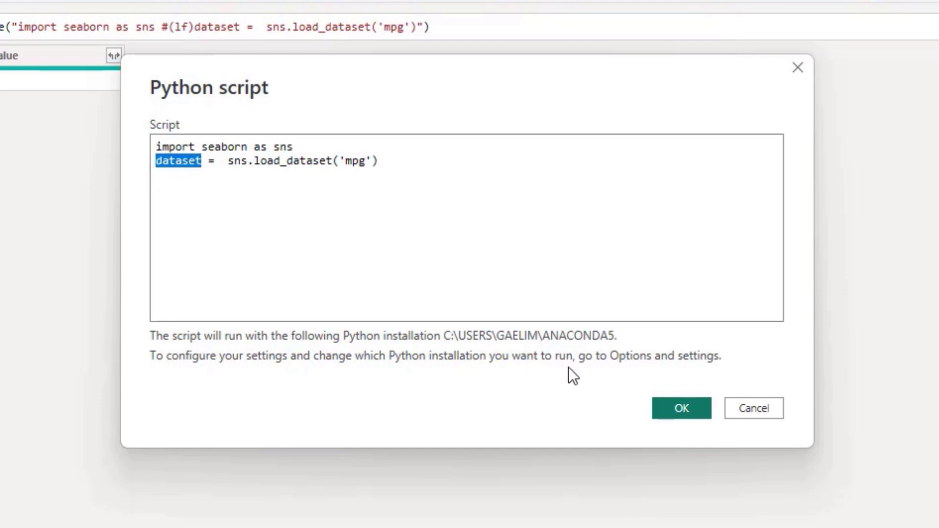
left_click(684, 411)
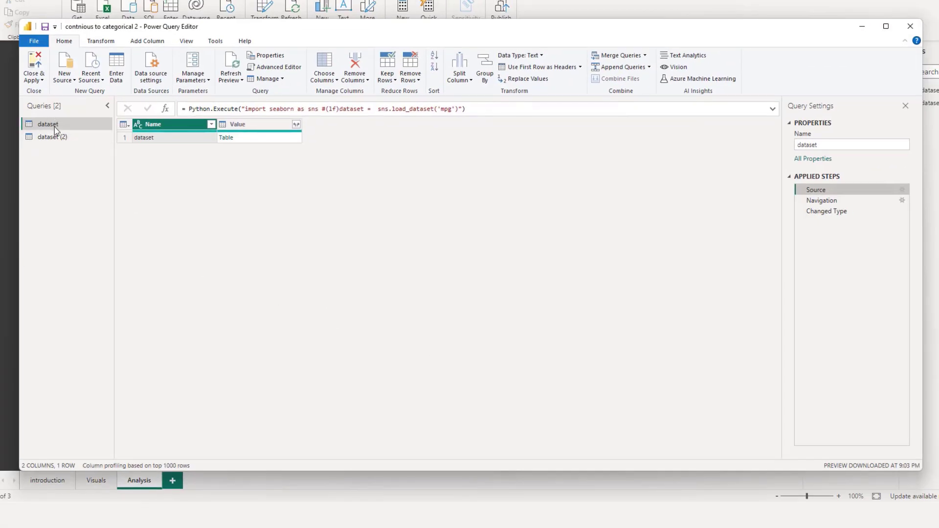
left_click(53, 136)
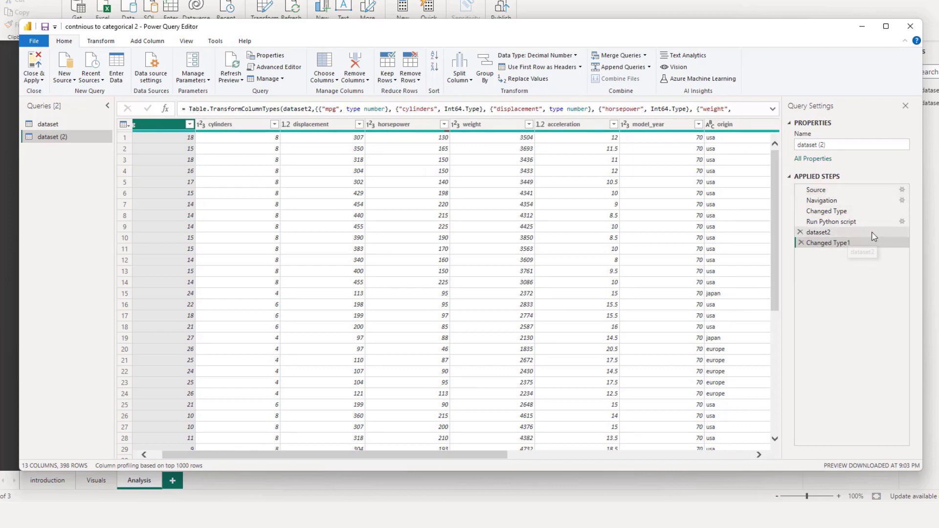
left_click(903, 221)
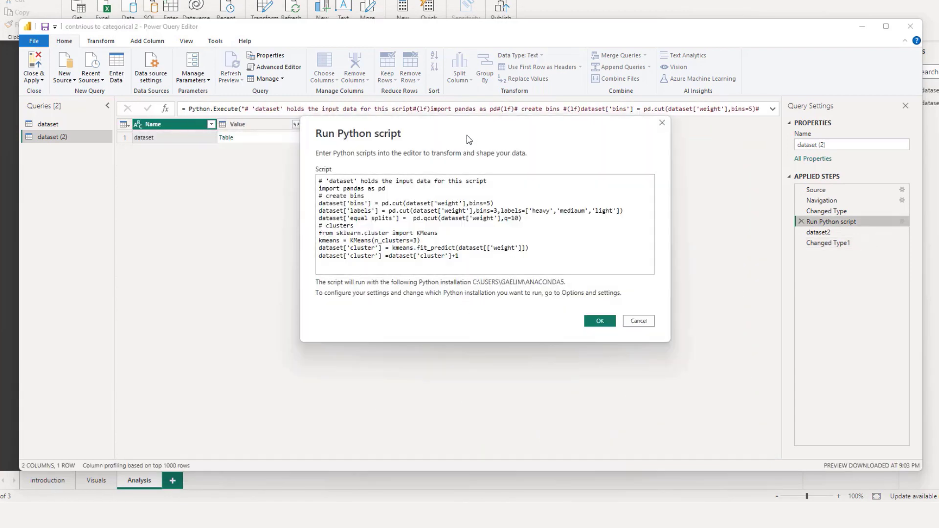
left_click_drag(468, 134, 376, 131)
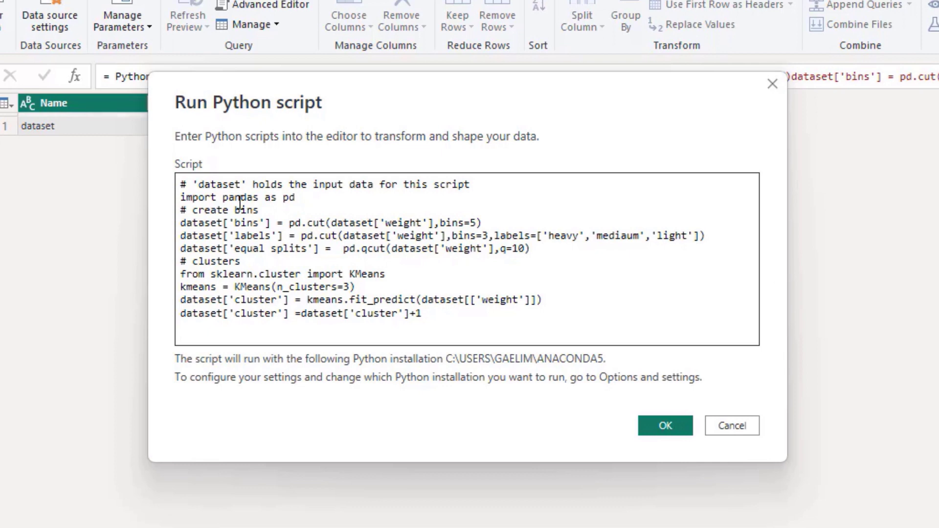
left_click_drag(267, 211, 160, 214)
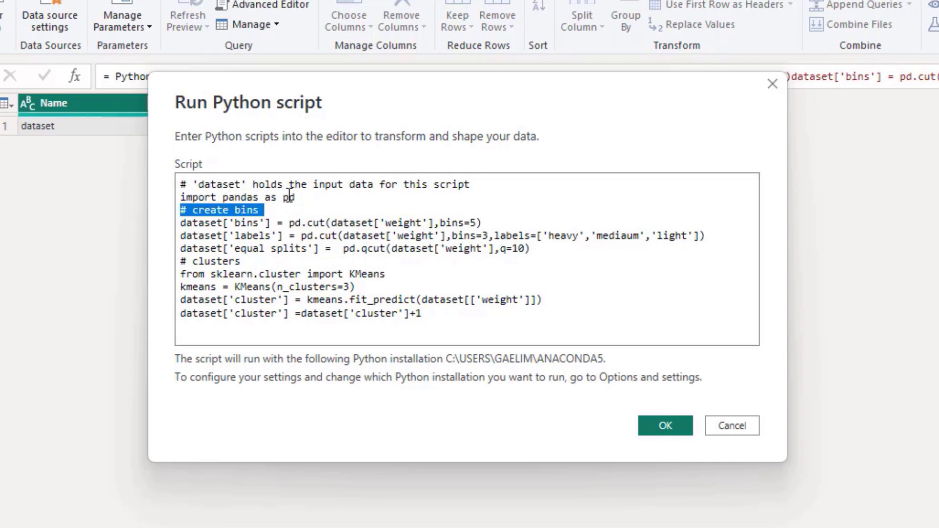
left_click_drag(295, 198, 189, 201)
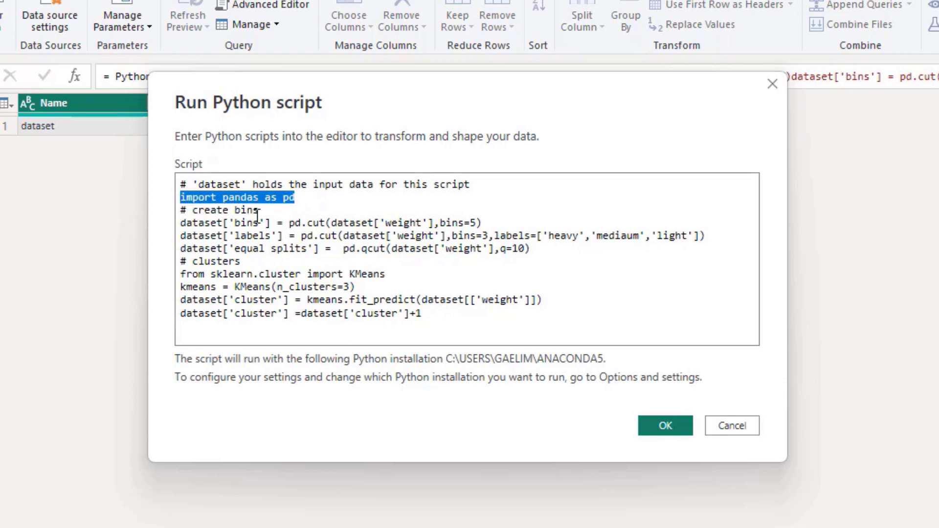
left_click_drag(258, 210, 180, 212)
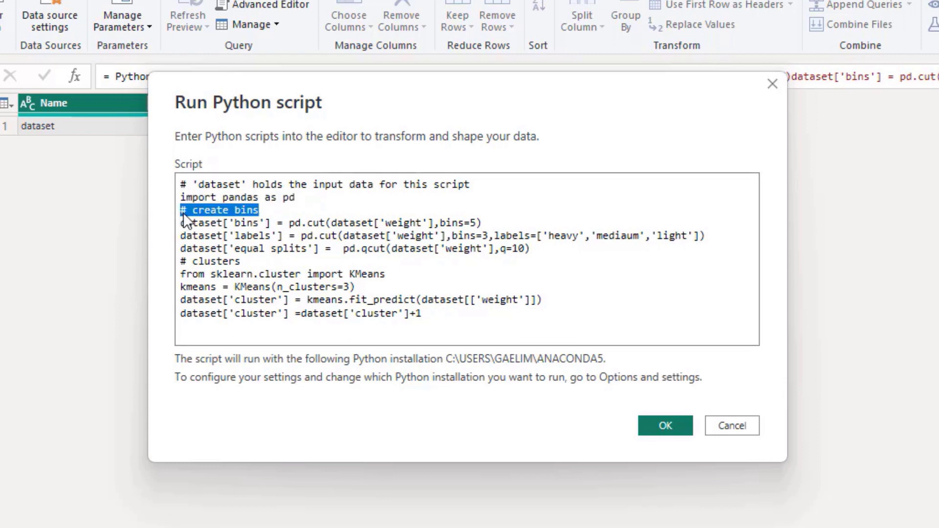
left_click(259, 223)
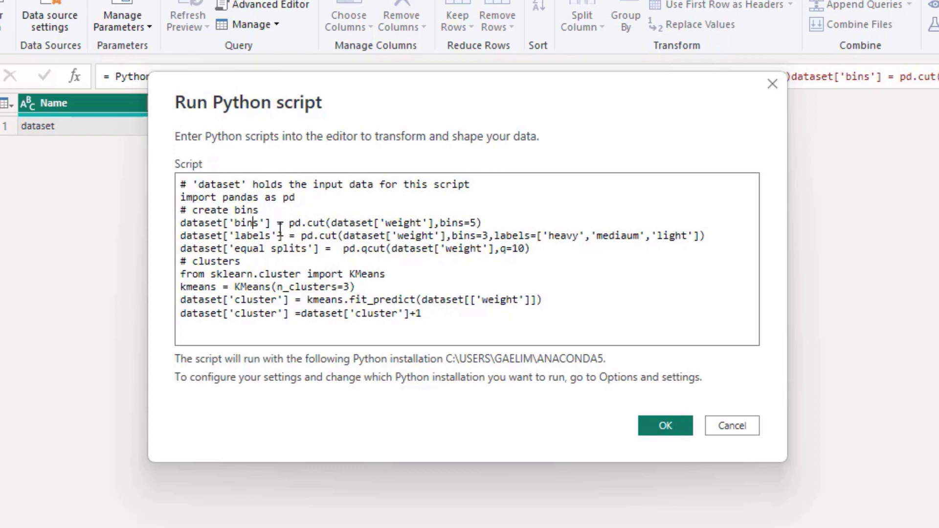
left_click_drag(295, 197, 264, 198)
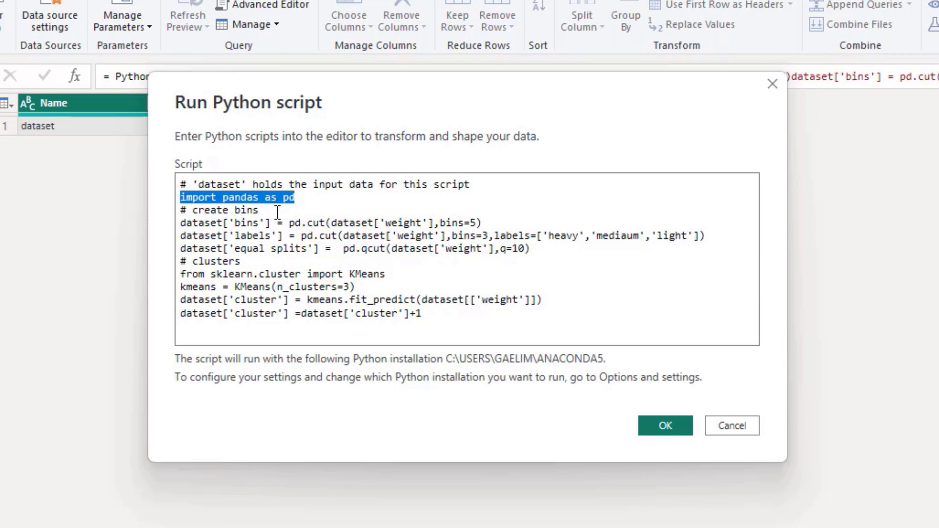
left_click(291, 229)
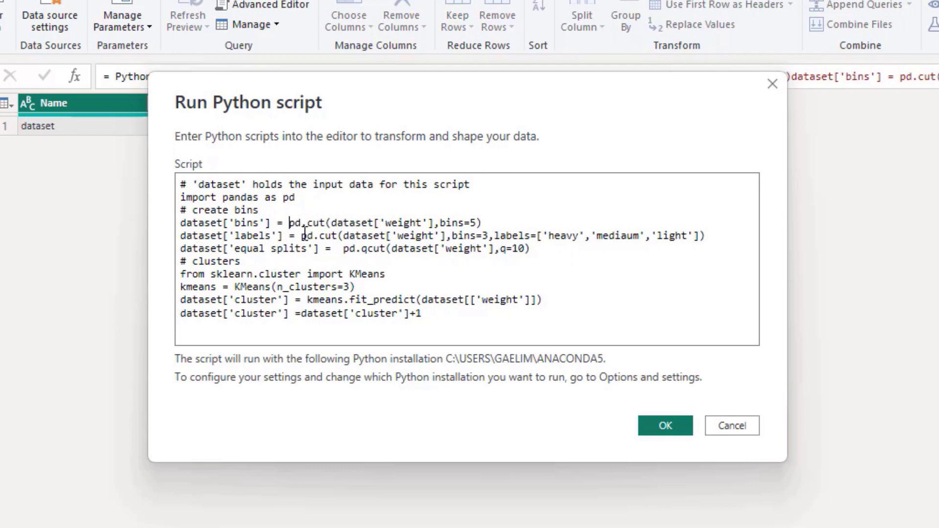
left_click_drag(301, 236, 340, 236)
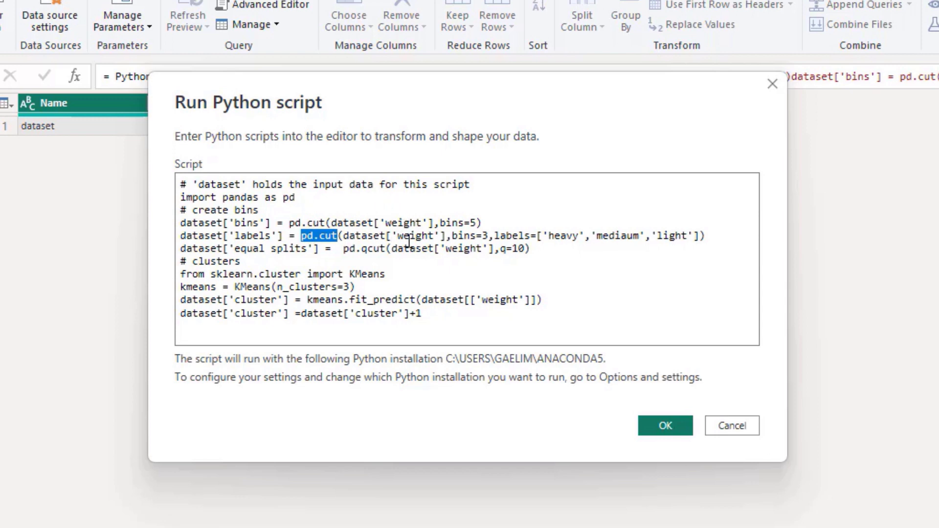
left_click(485, 223)
left_click_drag(486, 223, 382, 223)
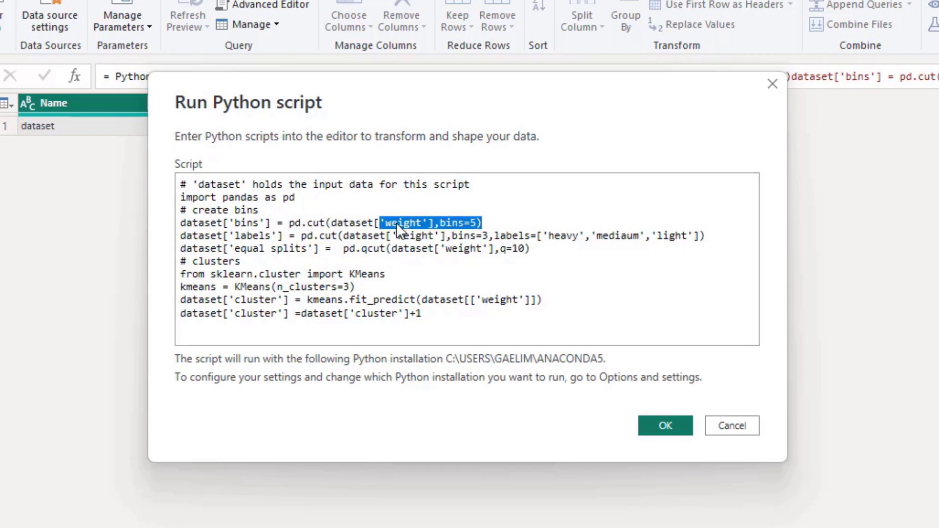
left_click(434, 219)
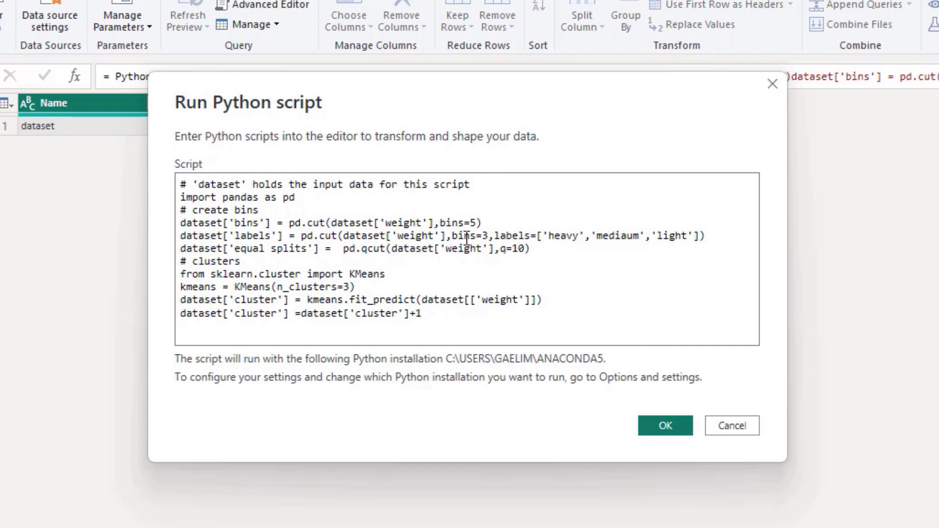
left_click_drag(488, 237, 453, 239)
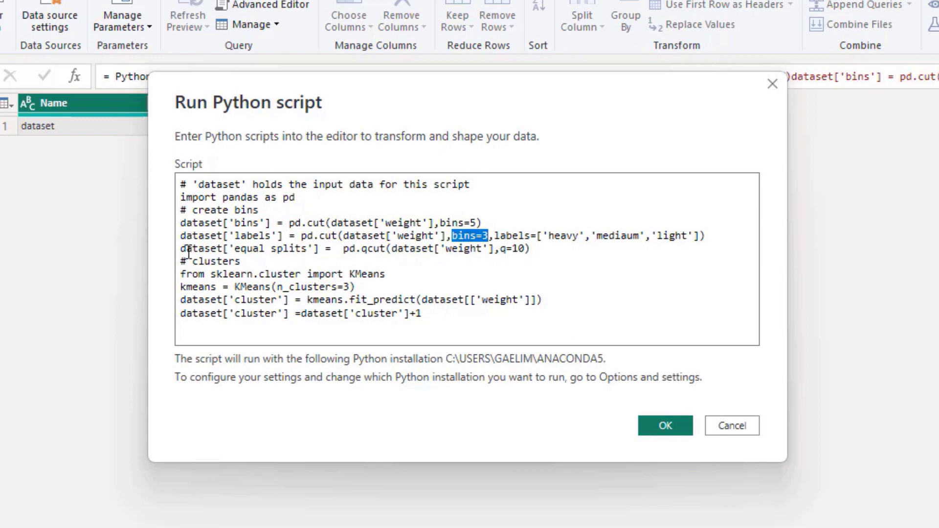
left_click_drag(181, 248, 527, 248)
left_click(348, 247)
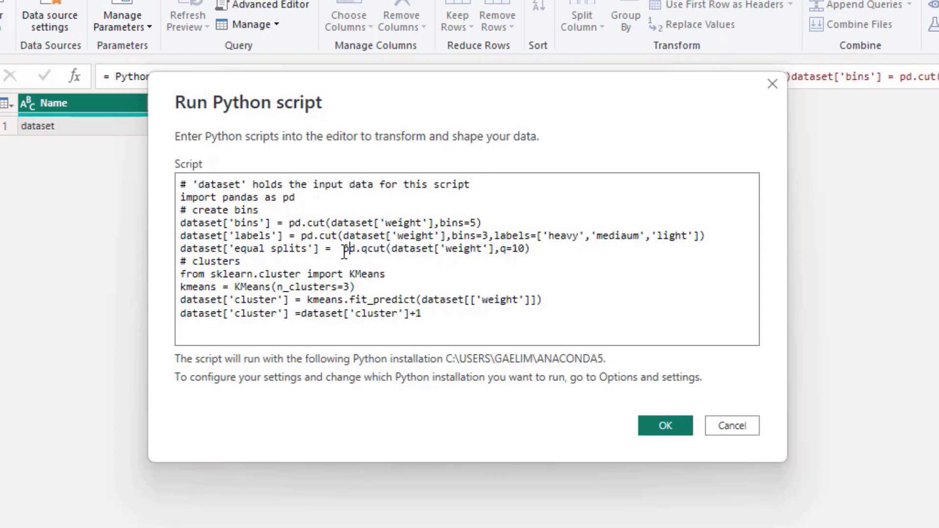
left_click(516, 252)
left_click_drag(515, 252, 526, 250)
left_click(394, 295)
left_click(394, 277)
left_click_drag(394, 276, 224, 277)
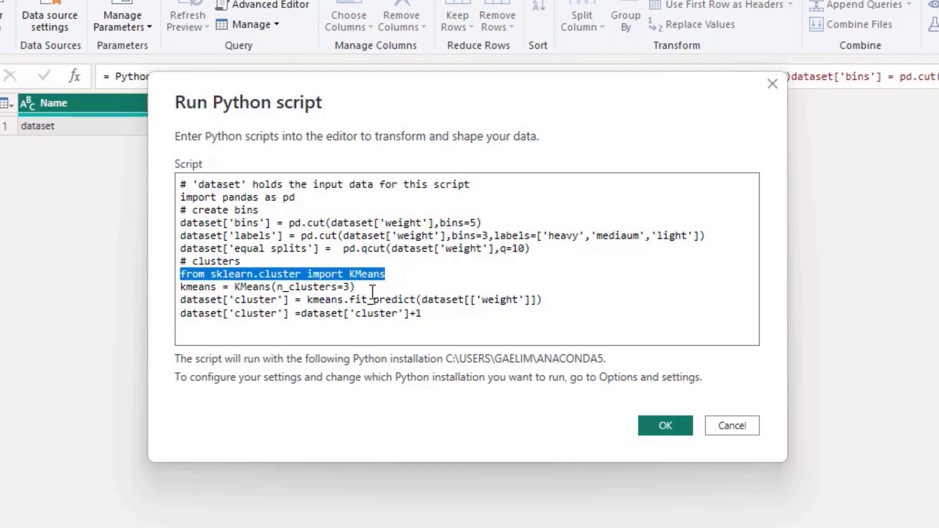
left_click_drag(367, 287, 192, 293)
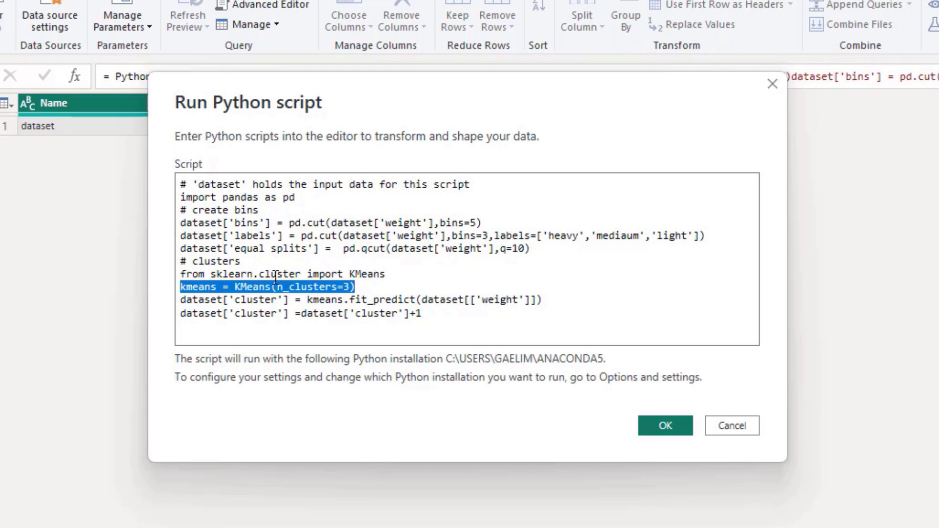
left_click(216, 288)
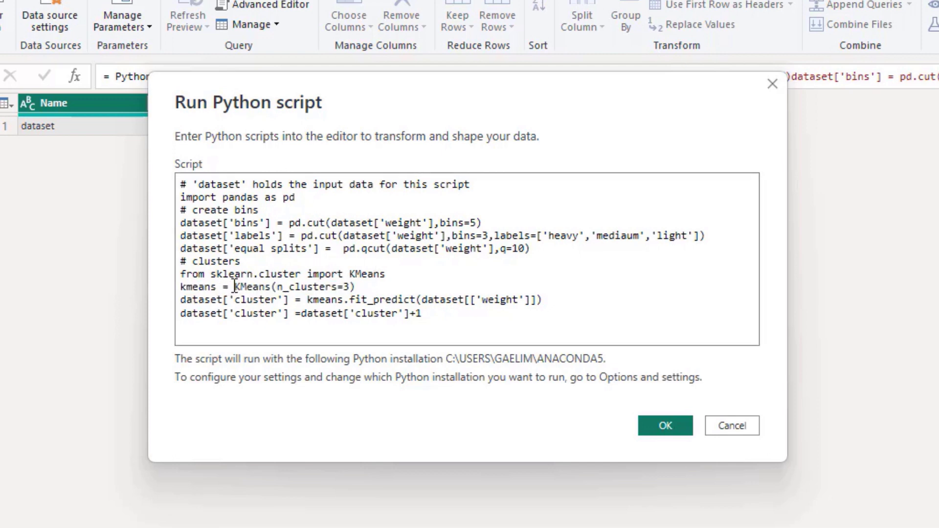
double_click(317, 288)
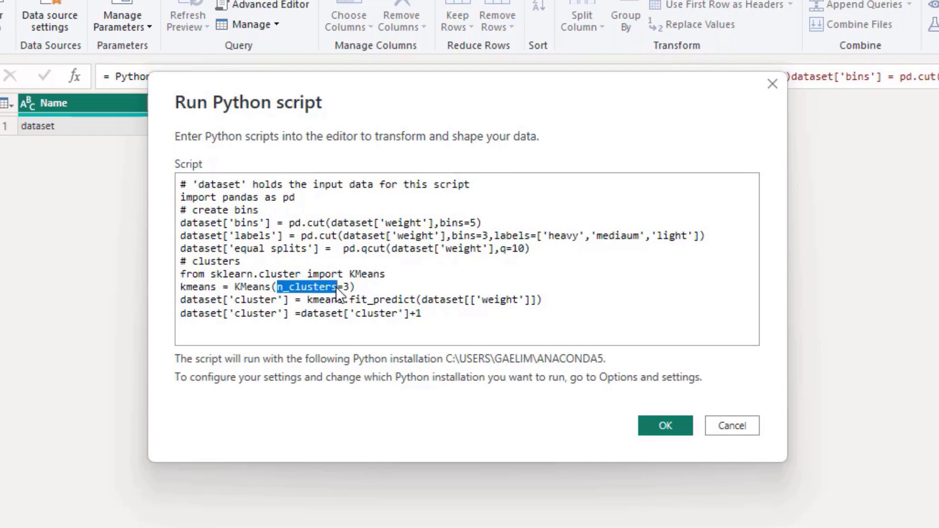
left_click(351, 287, "shift")
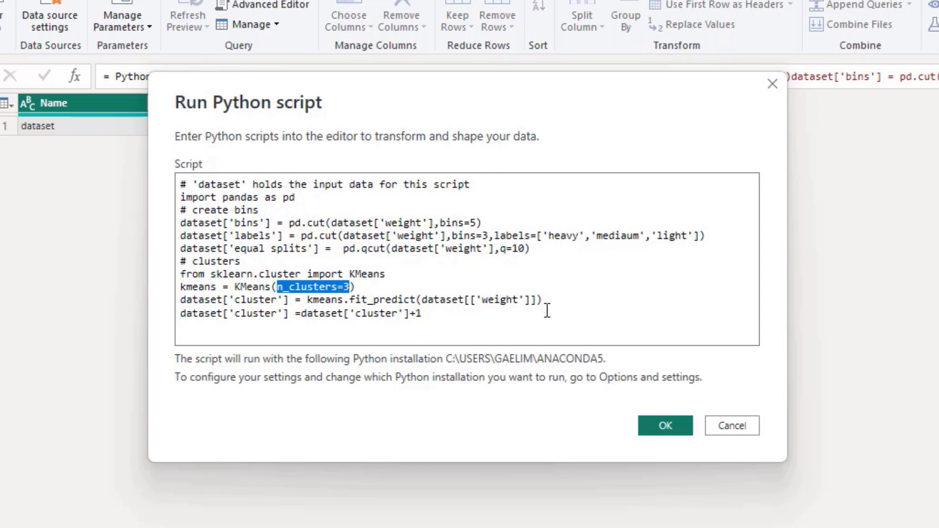
left_click(261, 304)
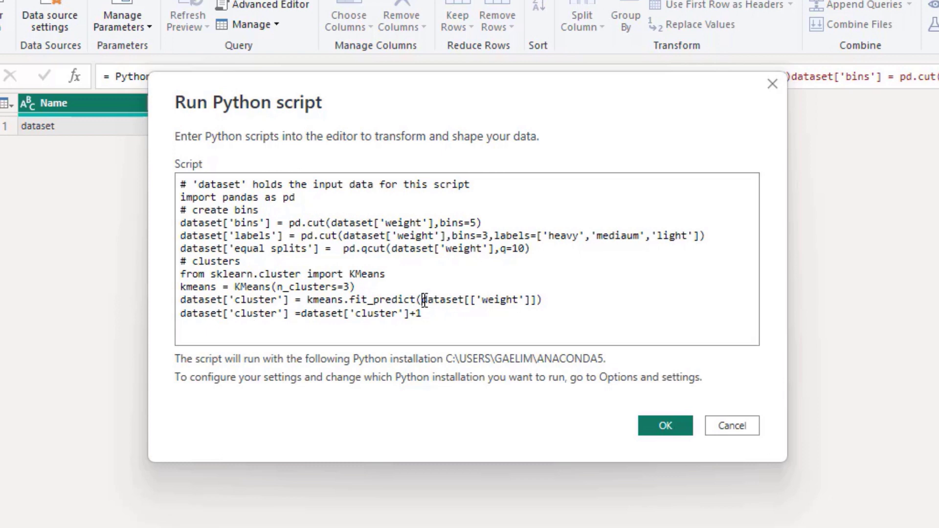
left_click_drag(422, 300, 522, 299)
left_click(443, 316)
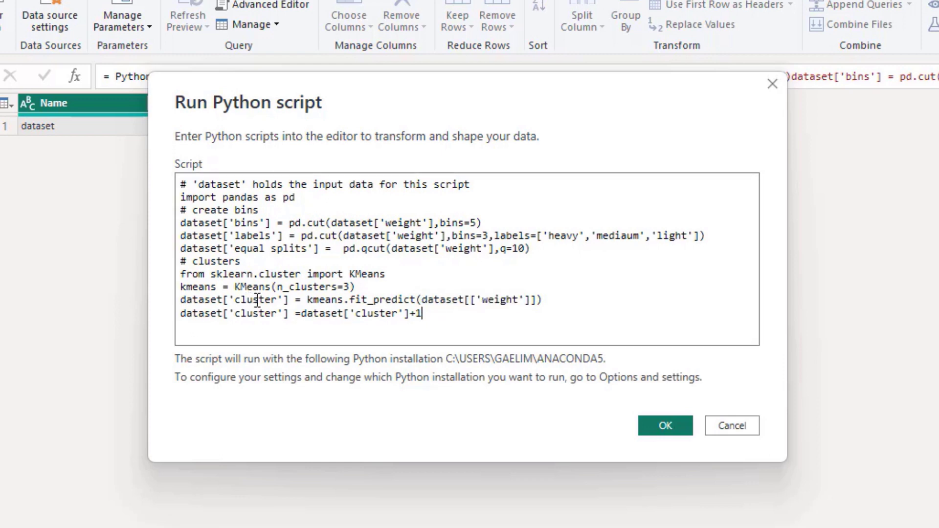
left_click_drag(290, 300, 180, 308)
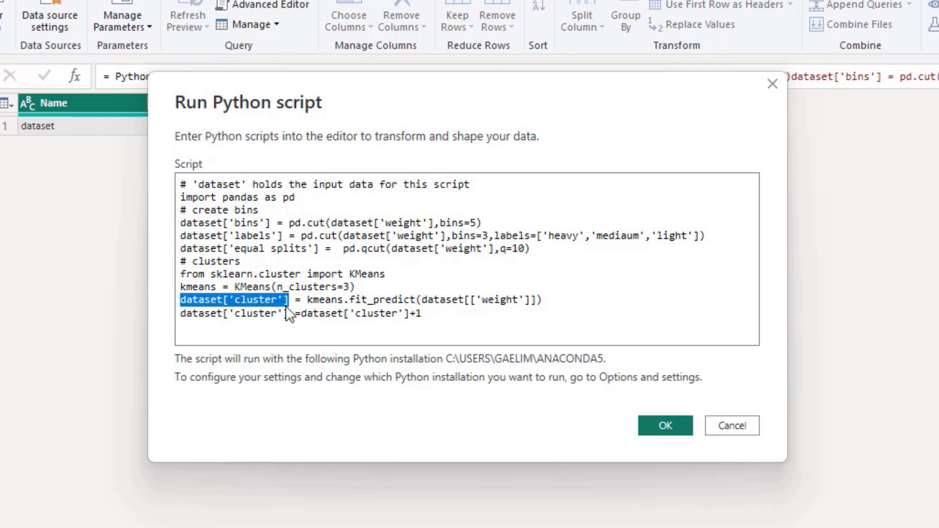
left_click(427, 322)
key("Return")
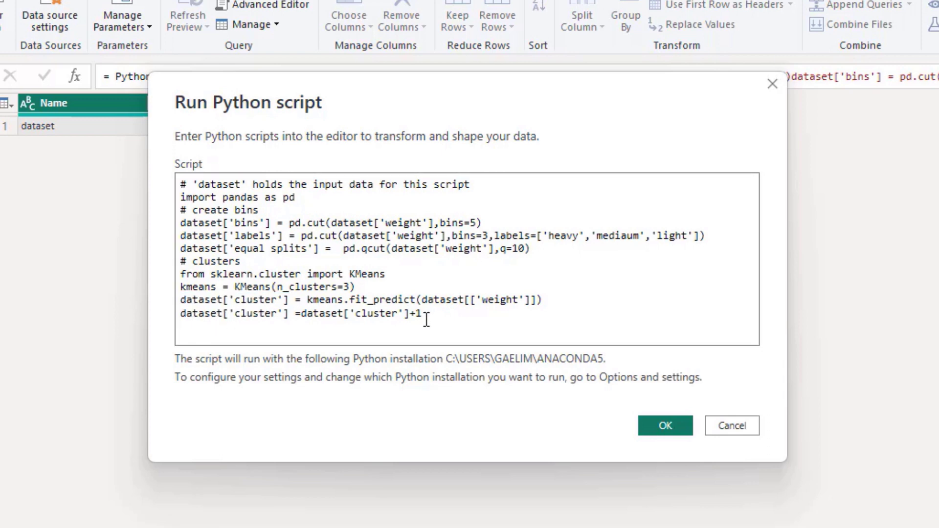
key("Return")
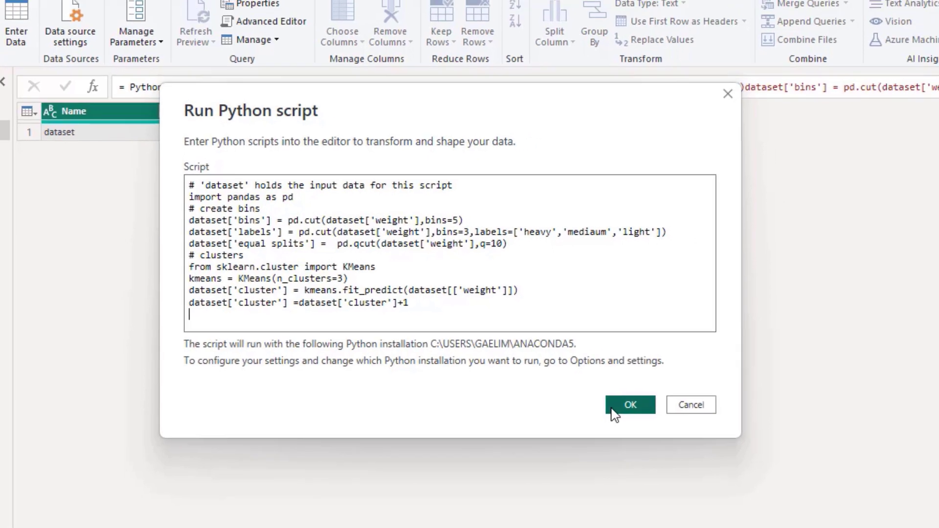
- Run the Python script and review the introduction treemaps, including 10 equal weight splits
left_click(642, 424)
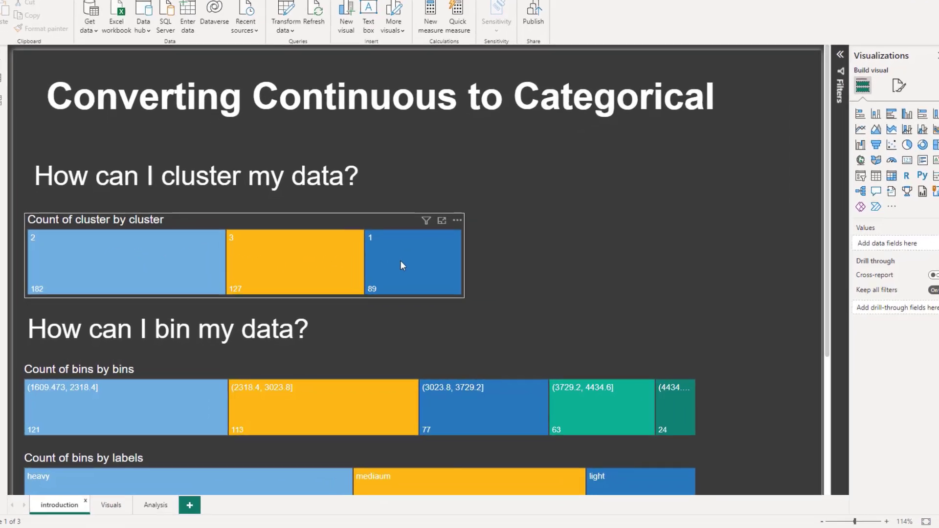
mouse_move(365, 269)
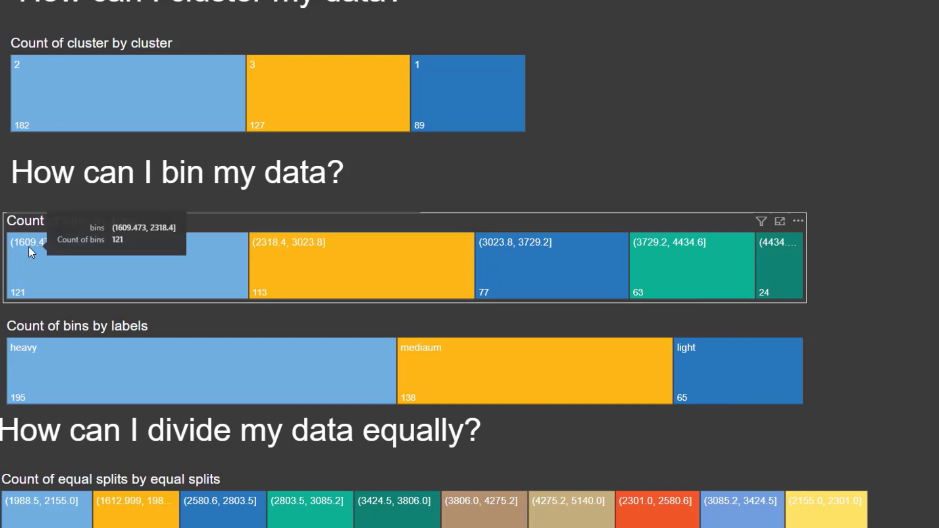
scroll(447, 280, "down", 1)
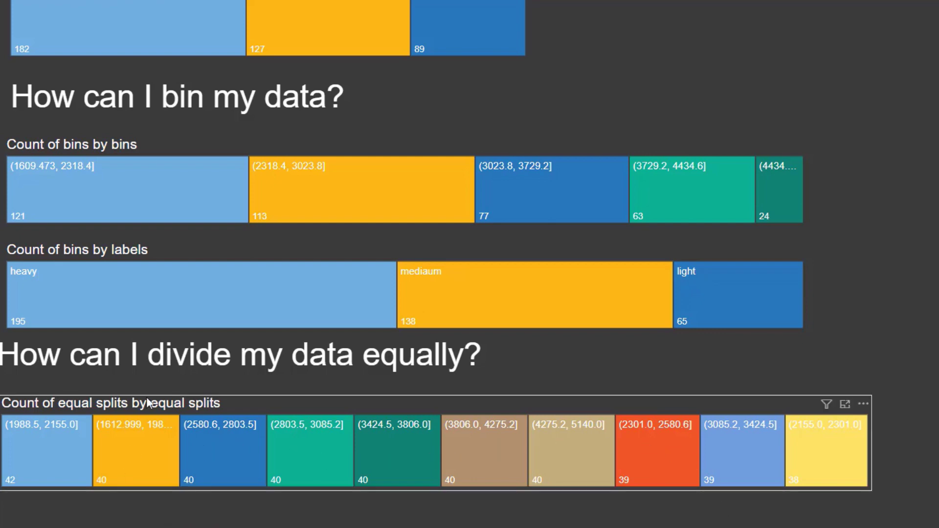
scroll(286, 197, "up", 3)
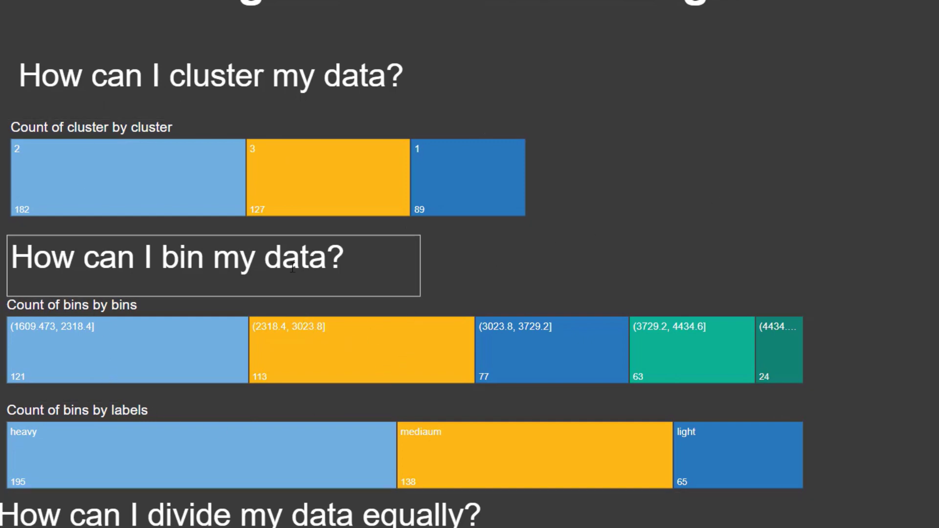
scroll(297, 292, "down", 3)
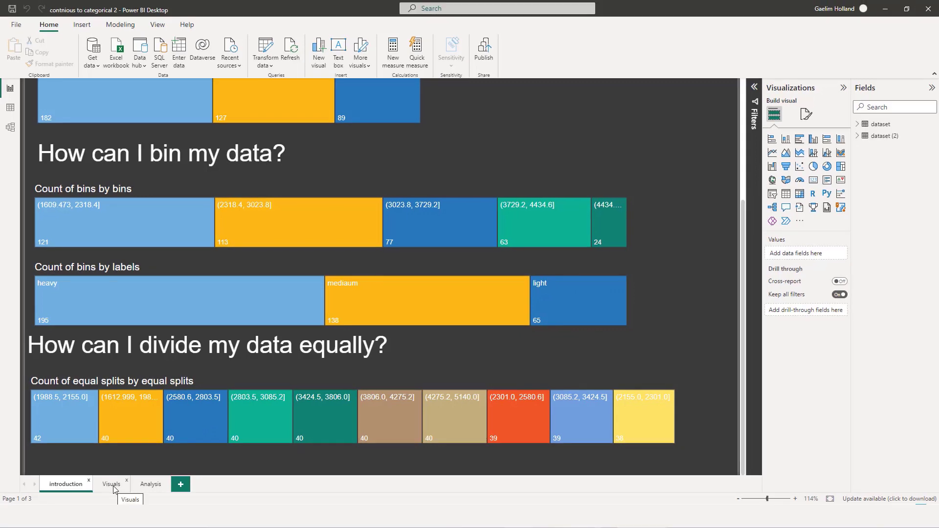
- Browse the Visuals page scatter charts and select the labels chart to inspect its fields
left_click(112, 484)
scroll(204, 278, "up", 4)
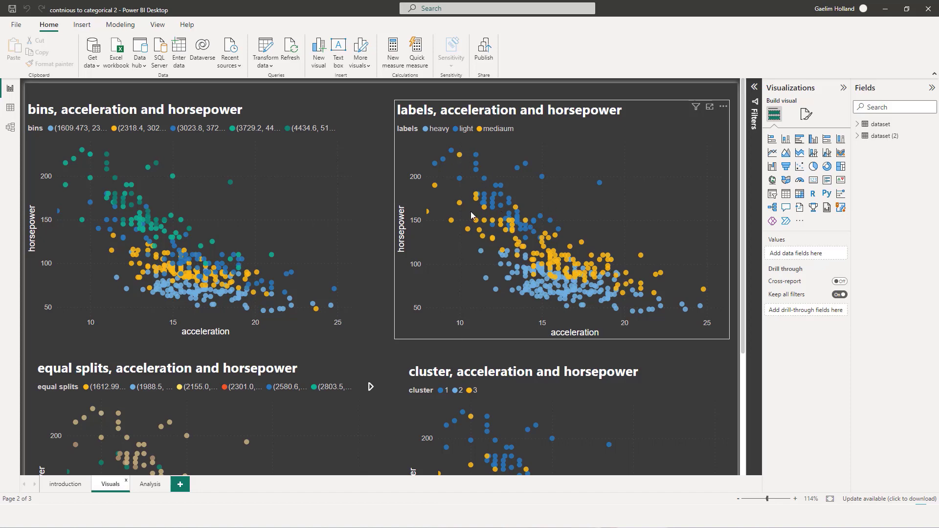
scroll(464, 231, "down", 5)
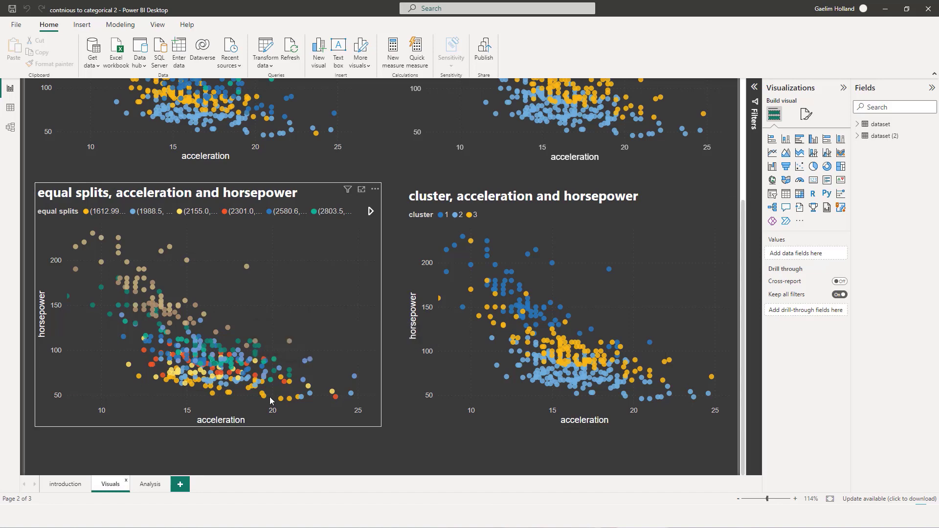
scroll(239, 336, "up", 4)
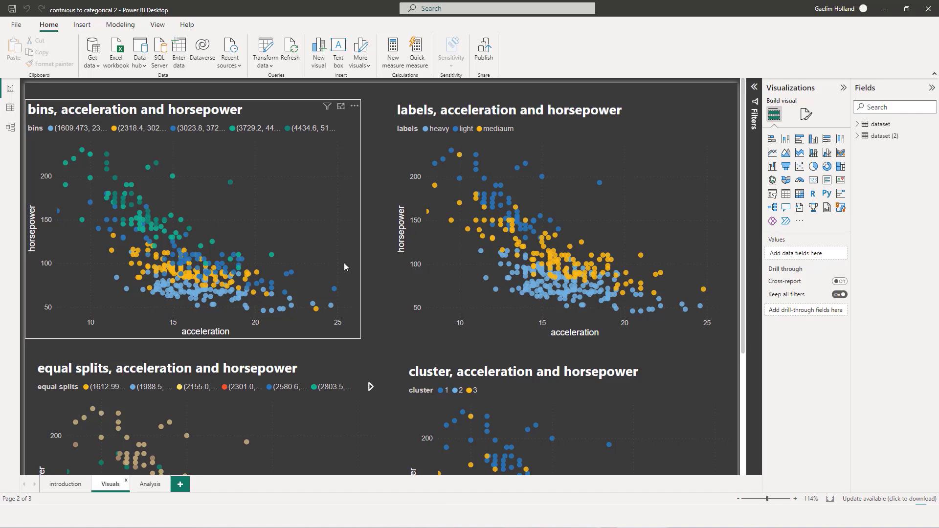
left_click(542, 104)
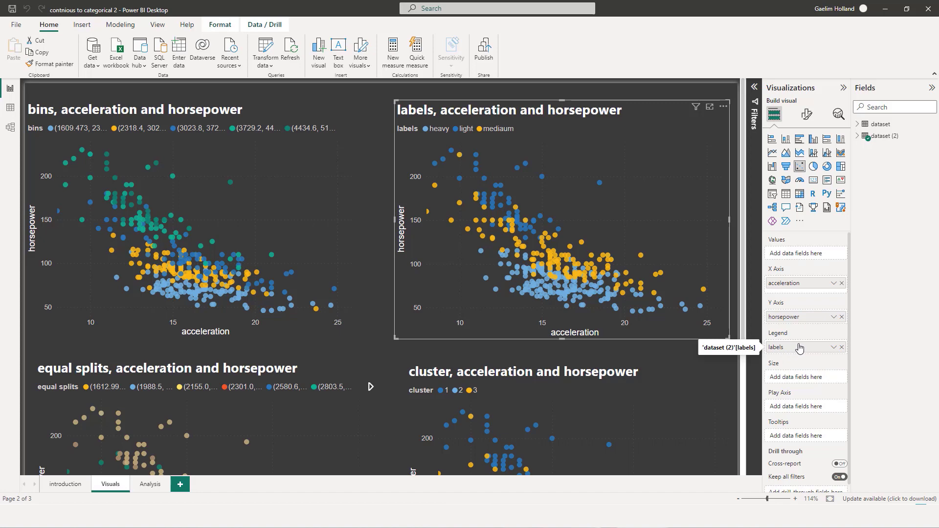
- Review the Analysis tables averaging cylinders, mpg, acceleration and horsepower by labels, cluster and splits
left_click(160, 486)
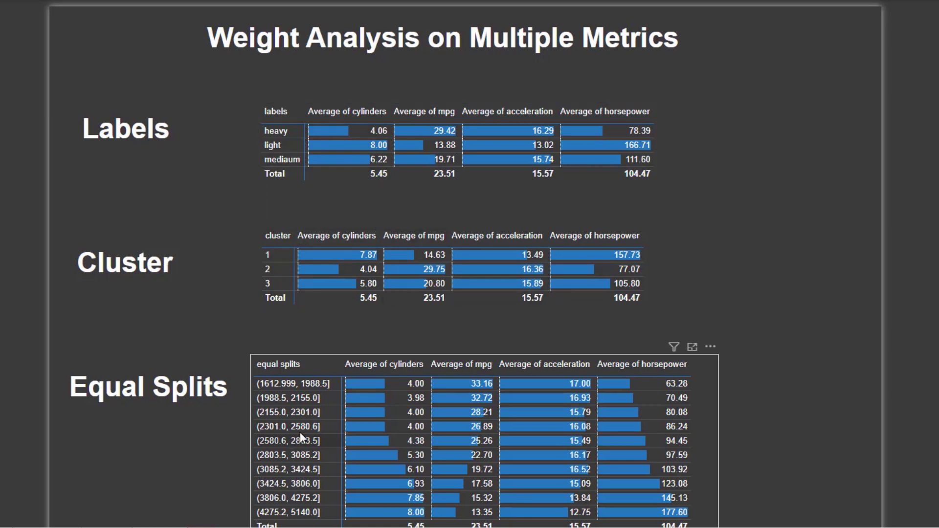
scroll(316, 337, "down", 3)
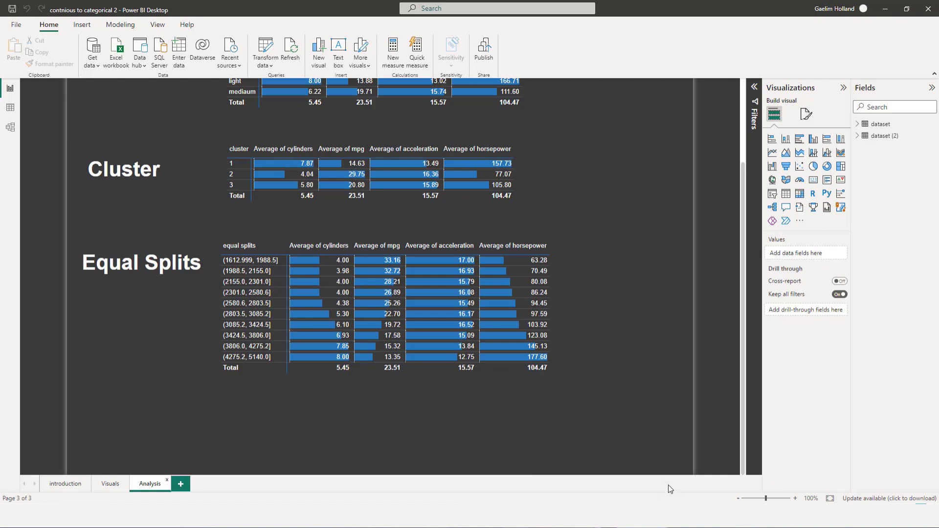
scroll(147, 348, "up", 3)
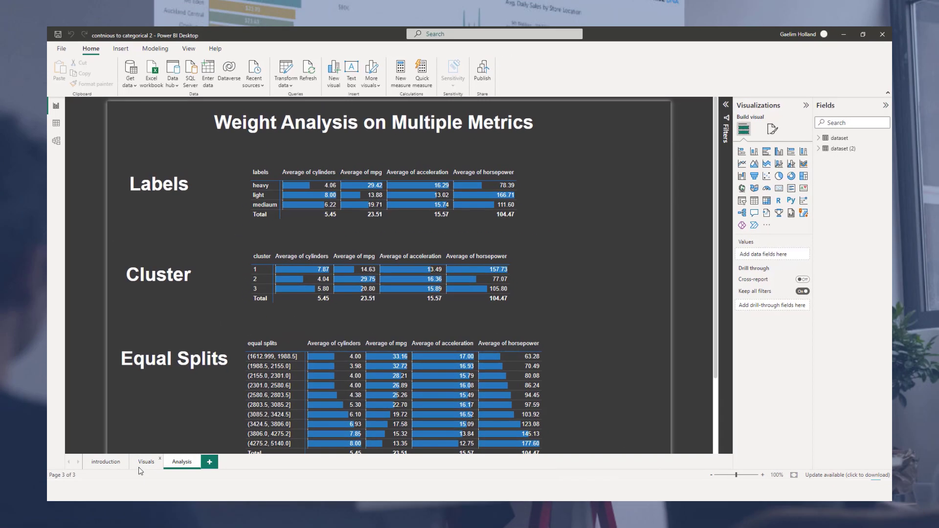
- Go back to the Visuals page of acceleration-versus-horsepower scatter charts
left_click(142, 465)
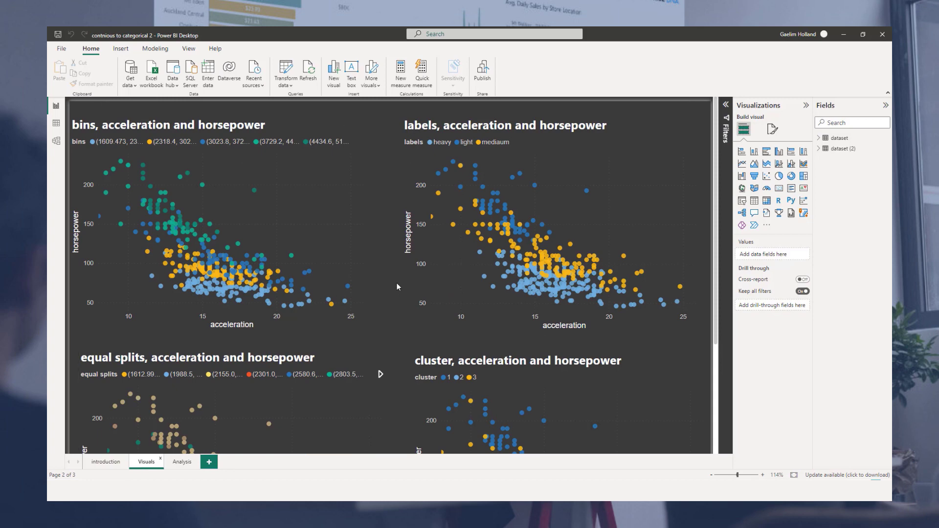